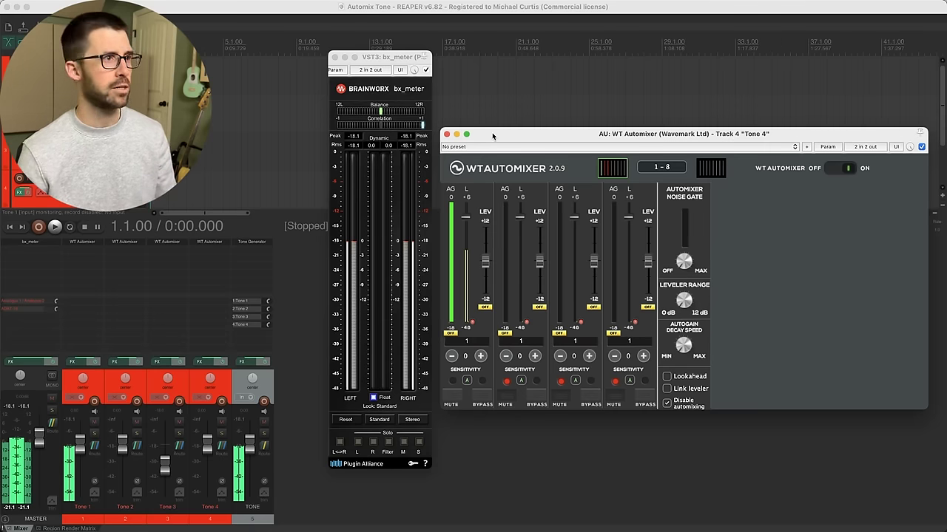
pyautogui.click(54, 229)
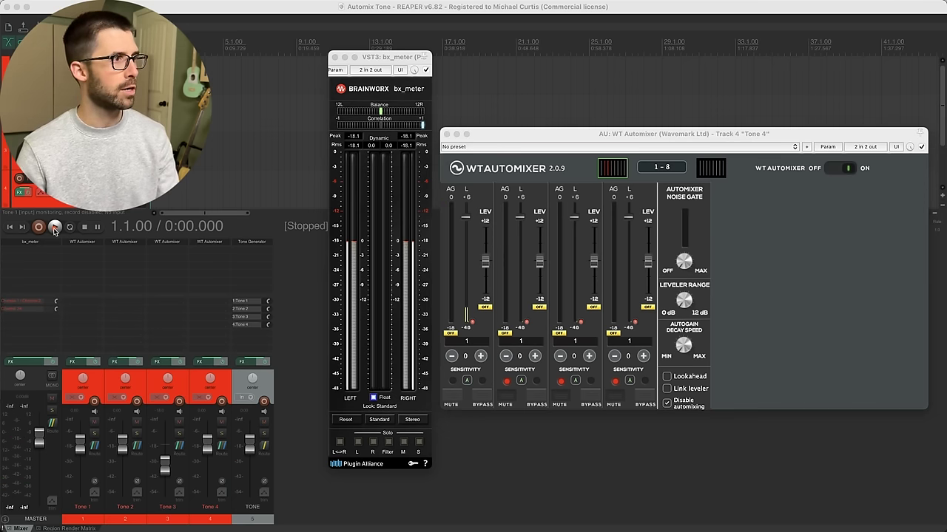
pyautogui.moveTo(59, 233)
pyautogui.mouseDown()
pyautogui.moveTo(102, 253)
pyautogui.moveTo(229, 250)
pyautogui.mouseUp()
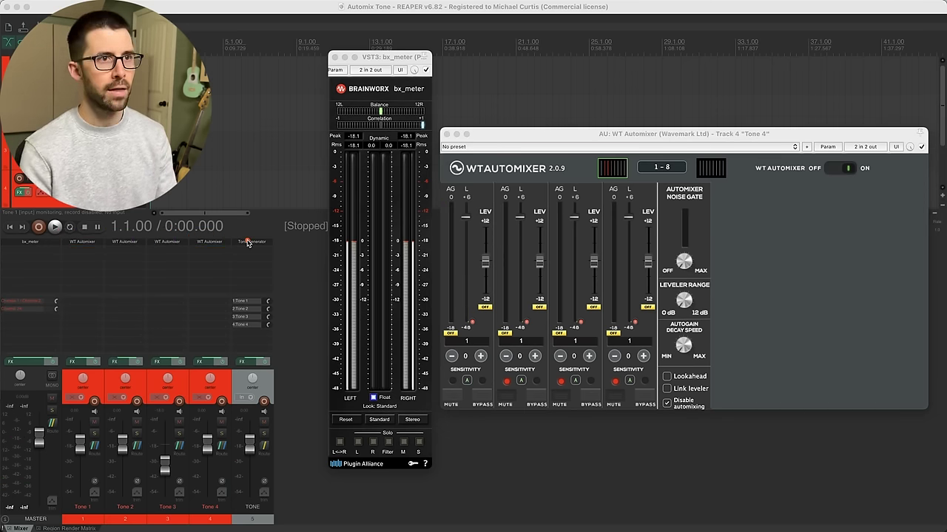
pyautogui.click(640, 213)
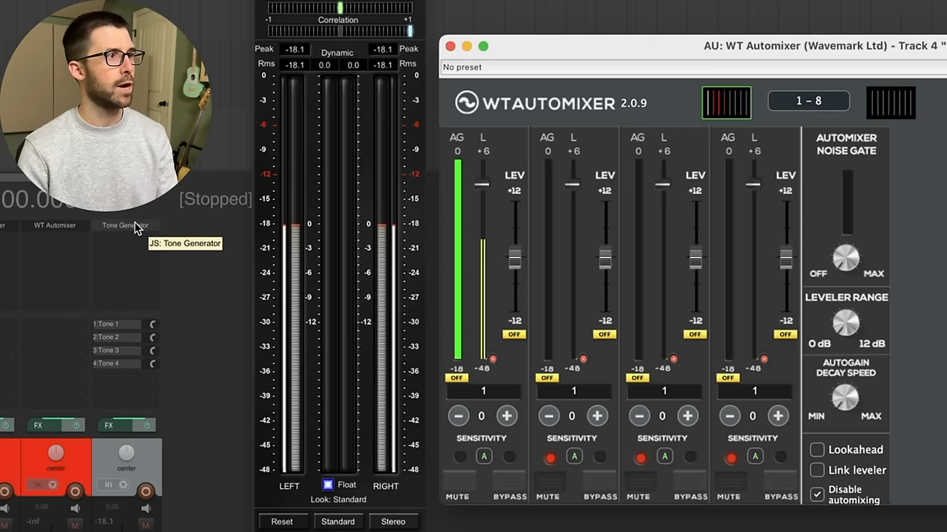
pyautogui.press('super+shift+a')
pyautogui.moveTo(442, 134); pyautogui.dragTo(509, 384)
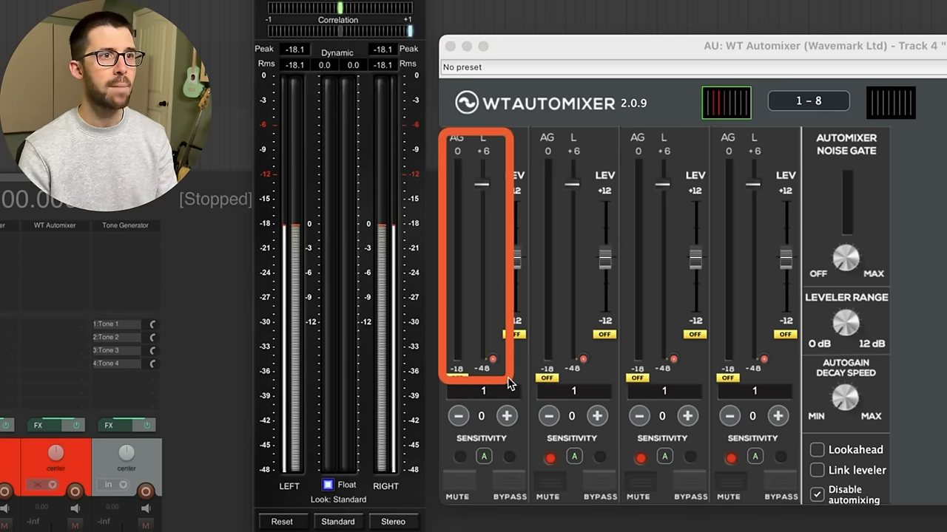
pyautogui.press('Escape')
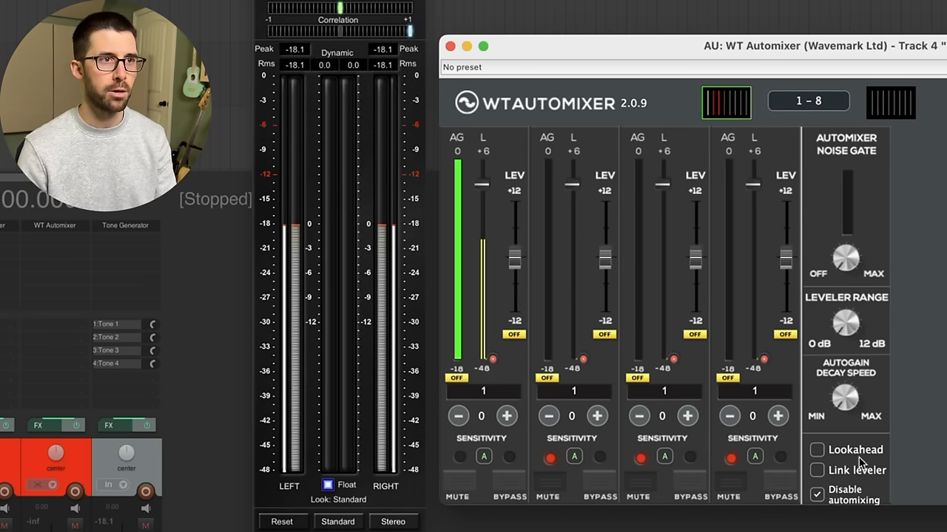
# - Unmute channels 2, 3 and 4 in the automixer so all four tones sum with automixing disabled
pyautogui.click(551, 485)
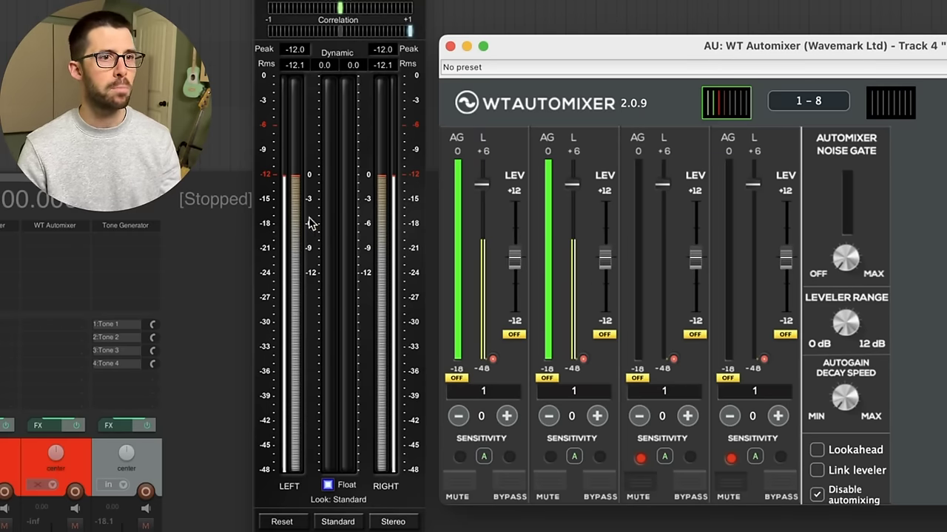
pyautogui.click(648, 488)
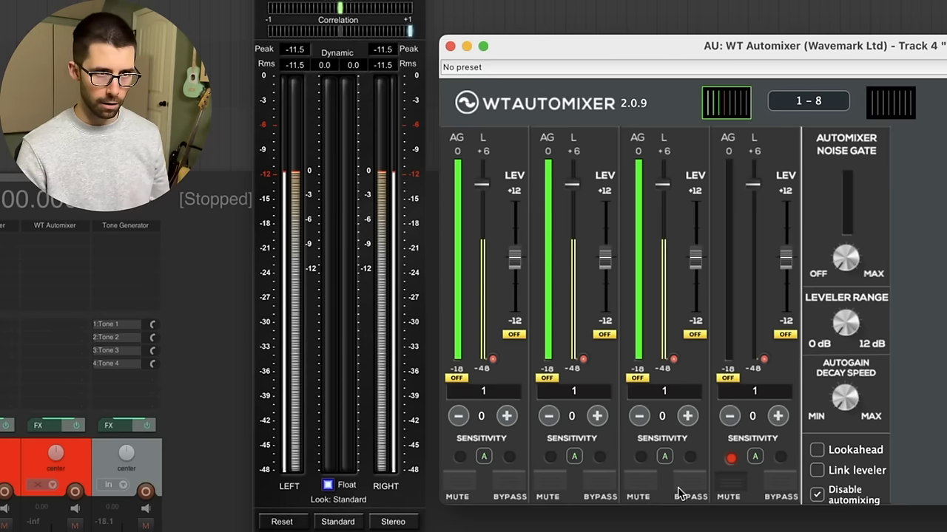
pyautogui.click(739, 489)
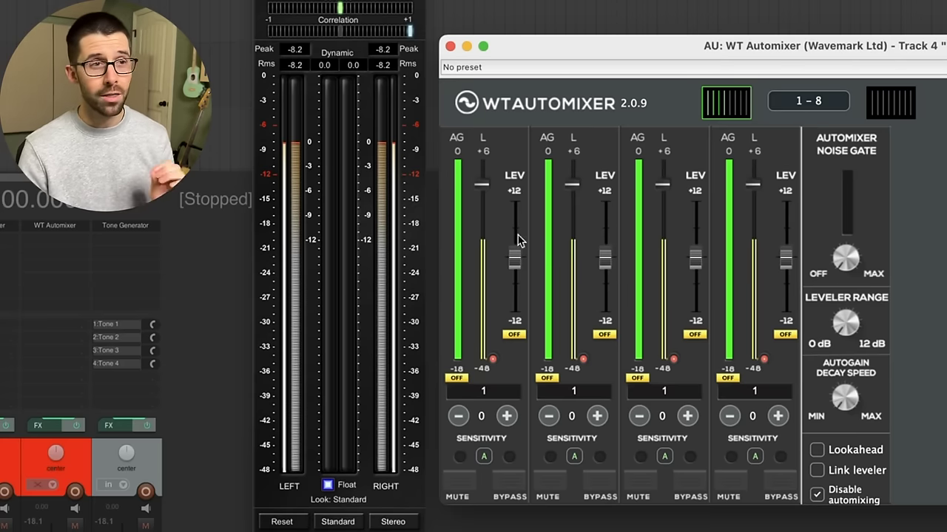
# - Turn off the Disable automixing option so gain sharing acts on all four tone channels
pyautogui.click(817, 495)
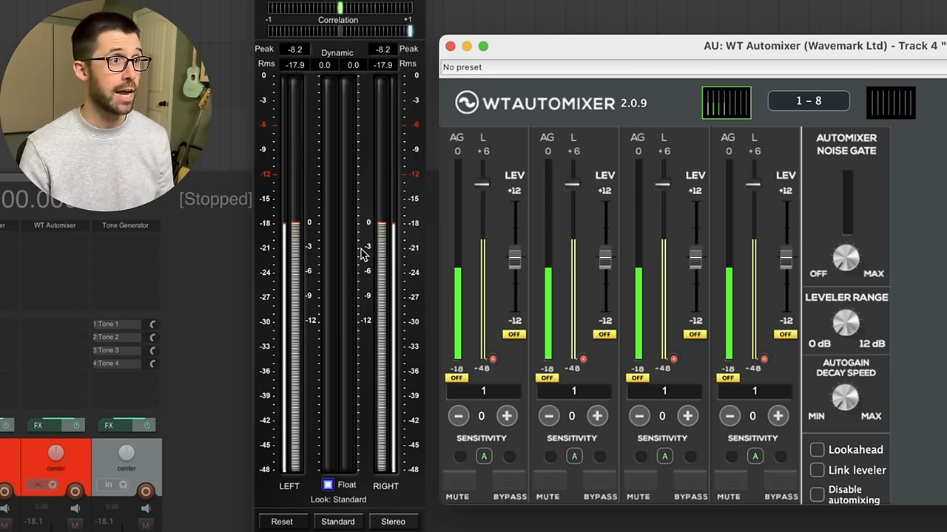
pyautogui.click(309, 241)
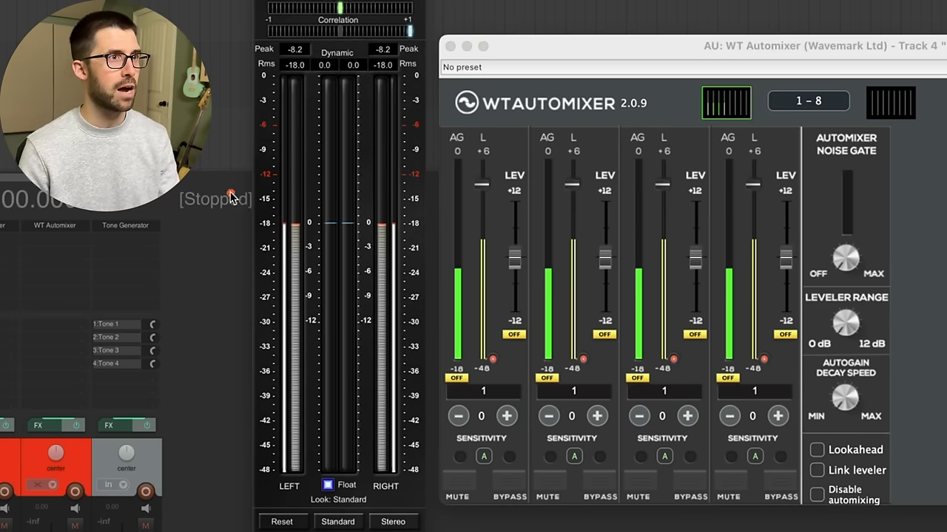
pyautogui.click(438, 258)
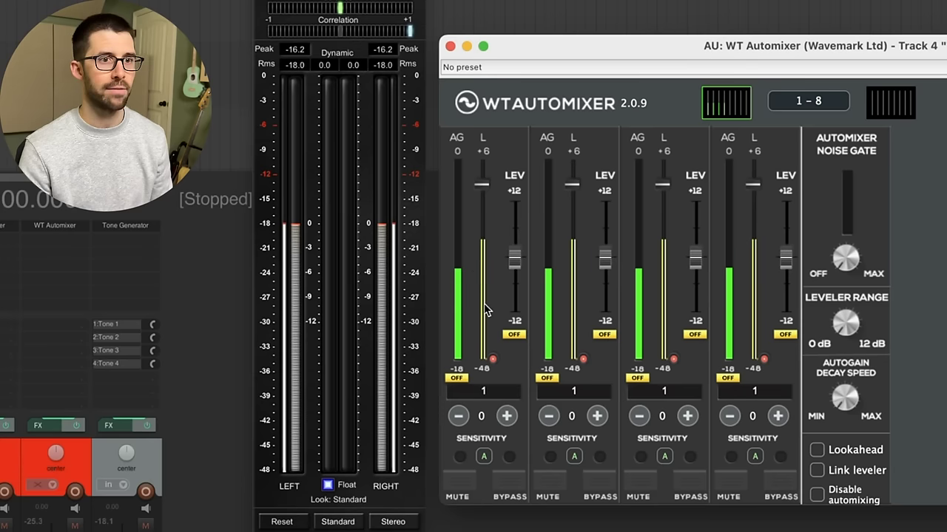
# - Mute channels 4, 3 and 2 one after another, leaving only channel 1 active in the automixer
pyautogui.click(739, 484)
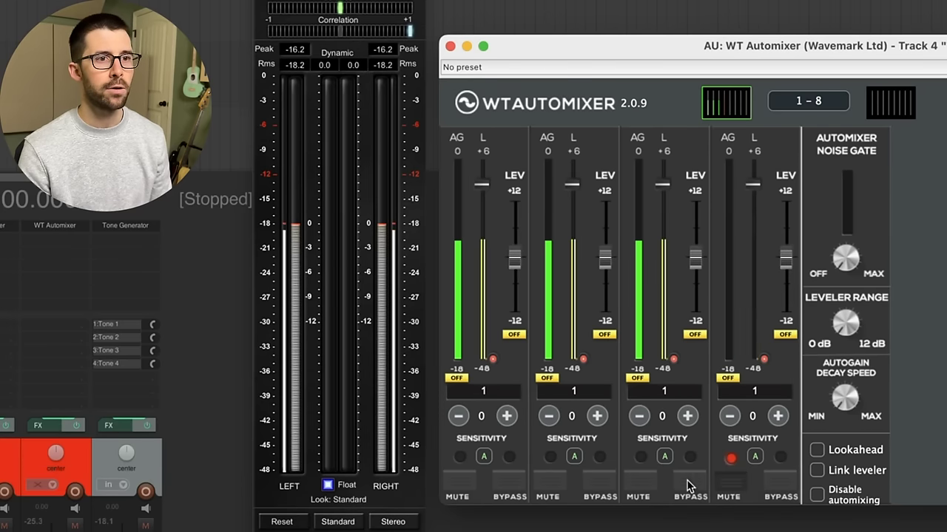
pyautogui.click(641, 484)
pyautogui.click(548, 488)
pyautogui.click(550, 481)
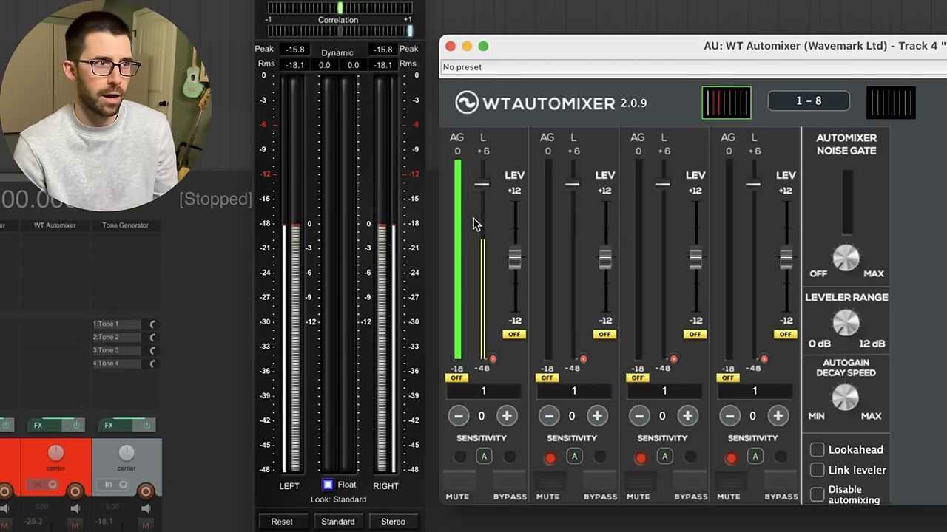
# - Unmute channel 2 to share gain between two tones, and reset the output meter's peak reading
pyautogui.click(556, 485)
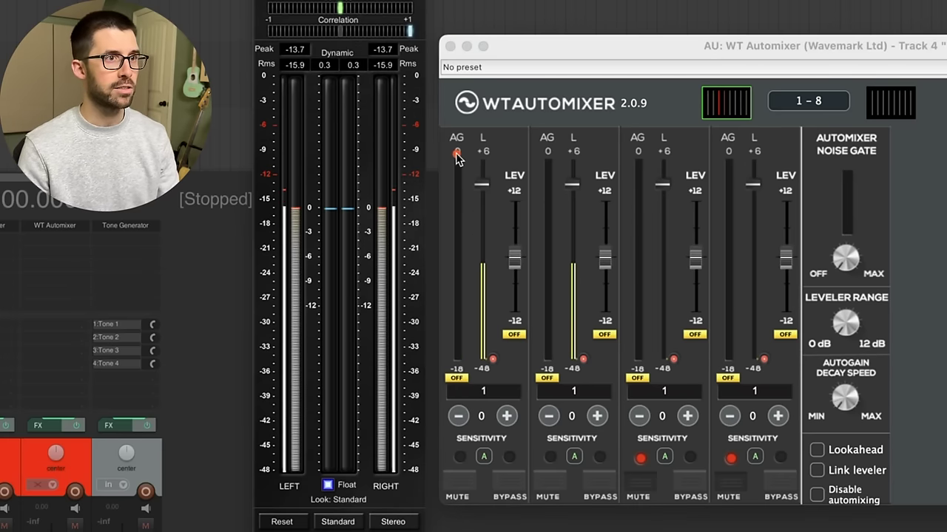
pyautogui.moveTo(459, 165); pyautogui.dragTo(471, 200)
pyautogui.moveTo(528, 155); pyautogui.dragTo(554, 181)
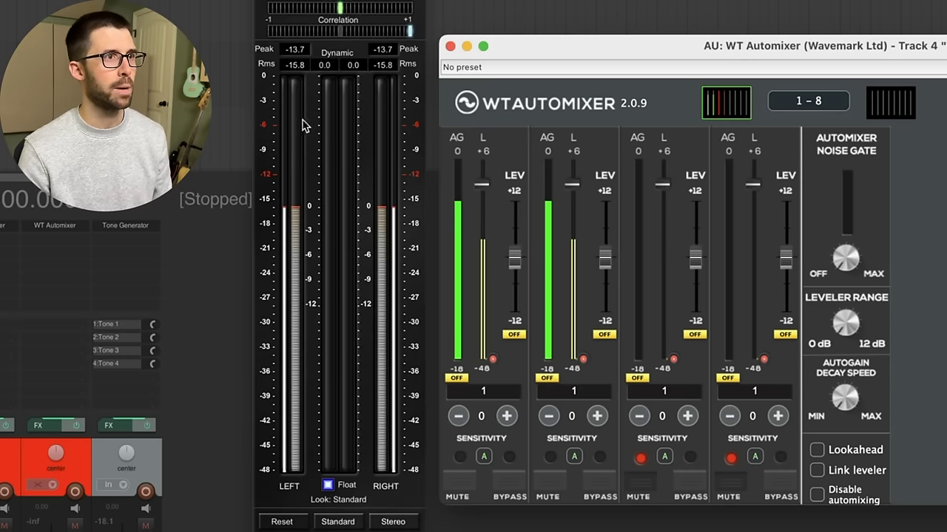
pyautogui.click(299, 67)
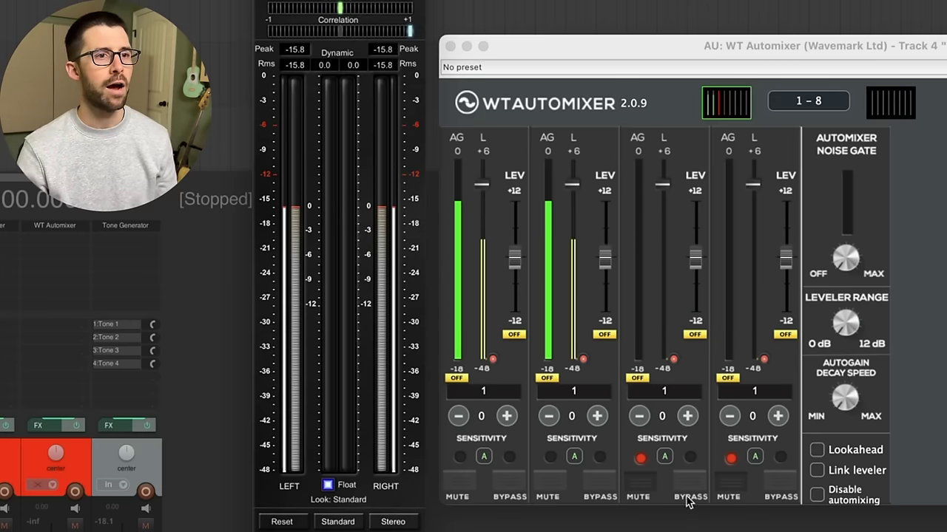
# - Unmute channels 3 and 4 to spread the automix gain across all four tones
pyautogui.click(635, 494)
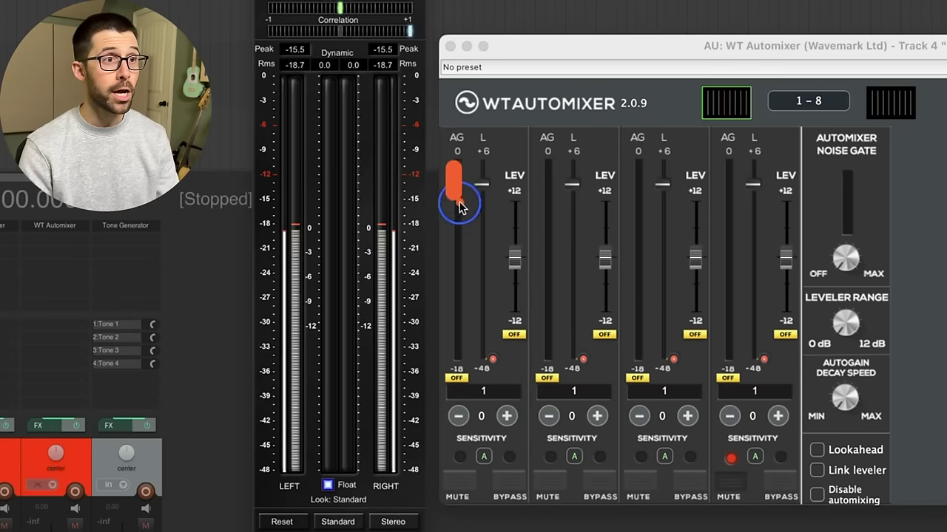
pyautogui.moveTo(528, 168); pyautogui.dragTo(573, 223)
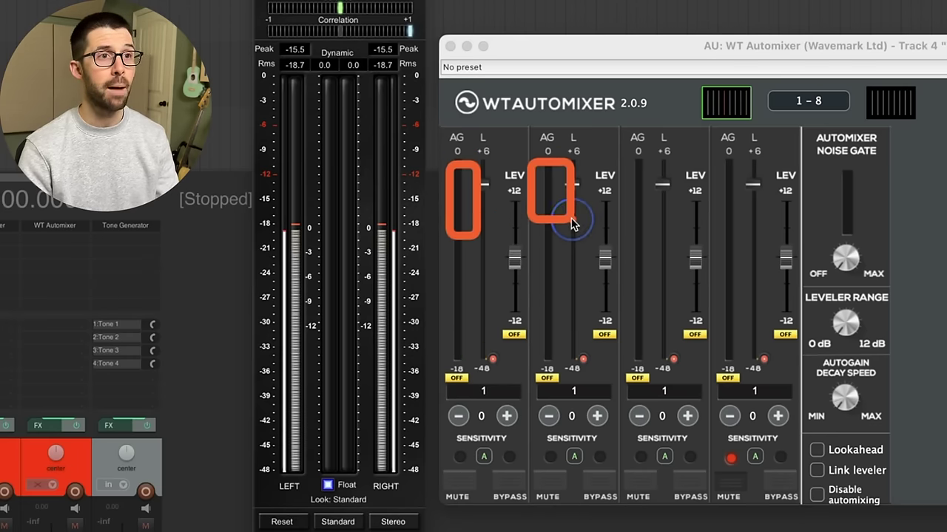
pyautogui.moveTo(624, 155); pyautogui.dragTo(638, 209)
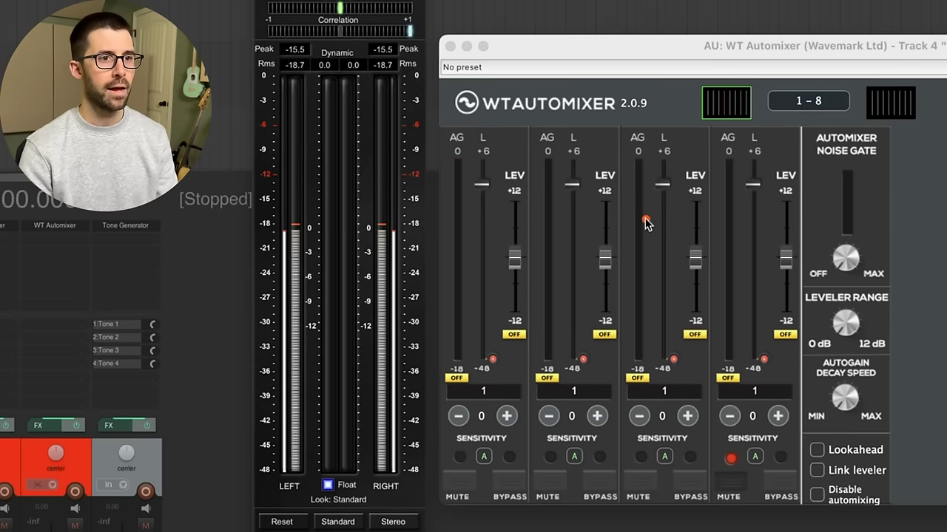
pyautogui.click(732, 482)
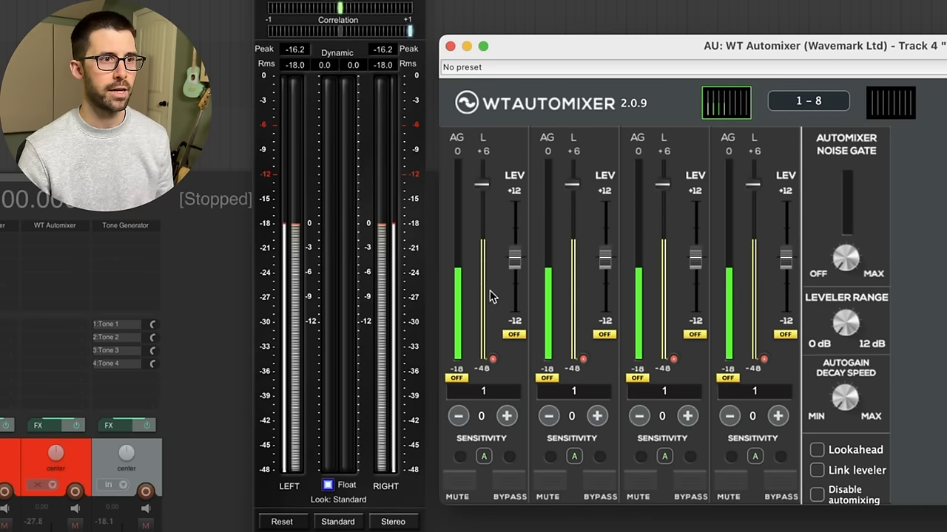
# - Mute channels 4, 3 and 2 in turn so only channel 1 feeds the automix again
pyautogui.click(739, 484)
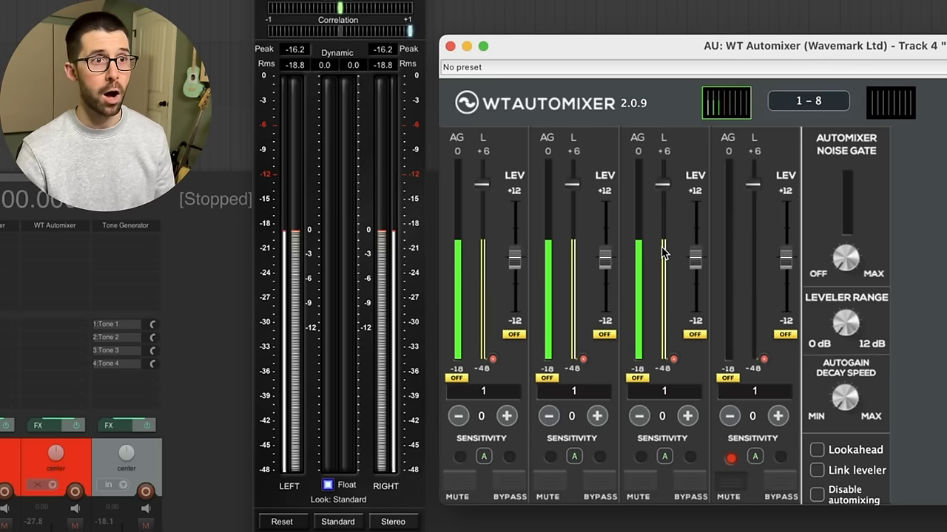
pyautogui.click(638, 482)
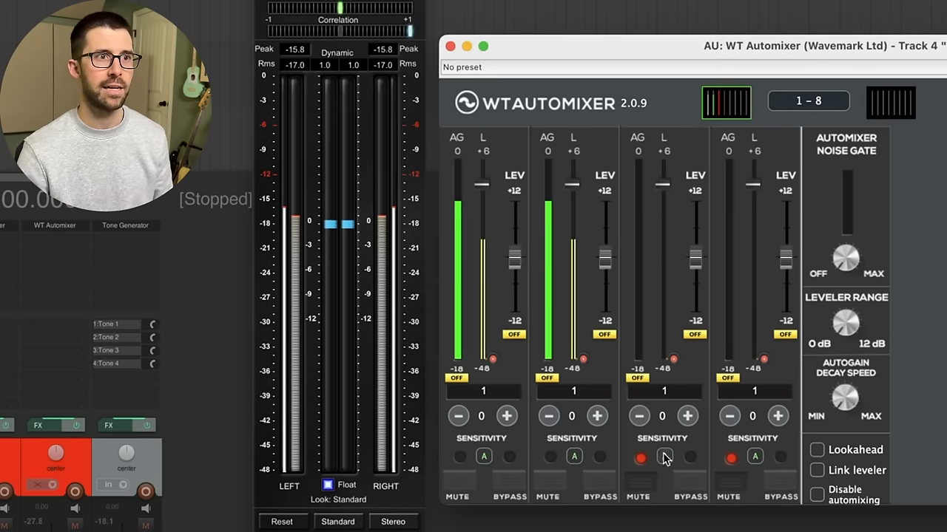
pyautogui.click(546, 488)
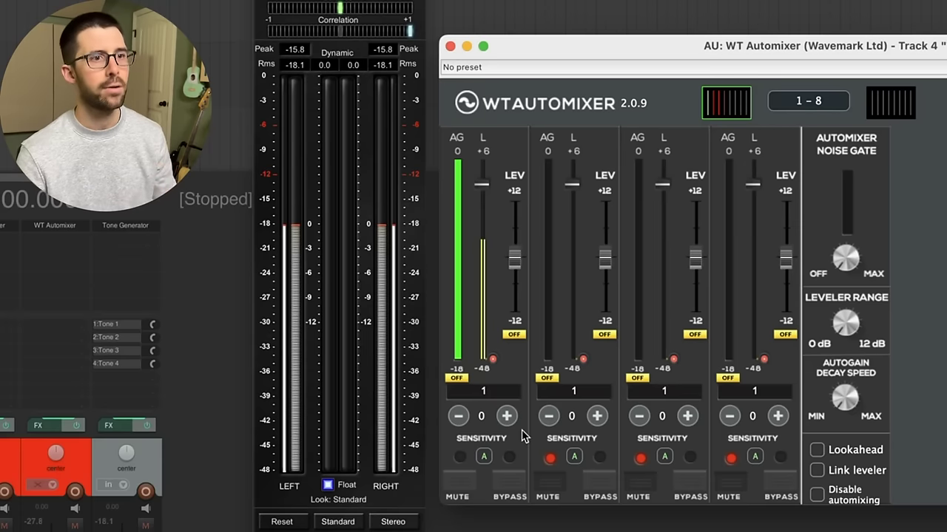
# - Bring channel 2 back in with its level lowered to -12 dB, and unmute channel 3
pyautogui.click(550, 458)
pyautogui.moveTo(573, 187)
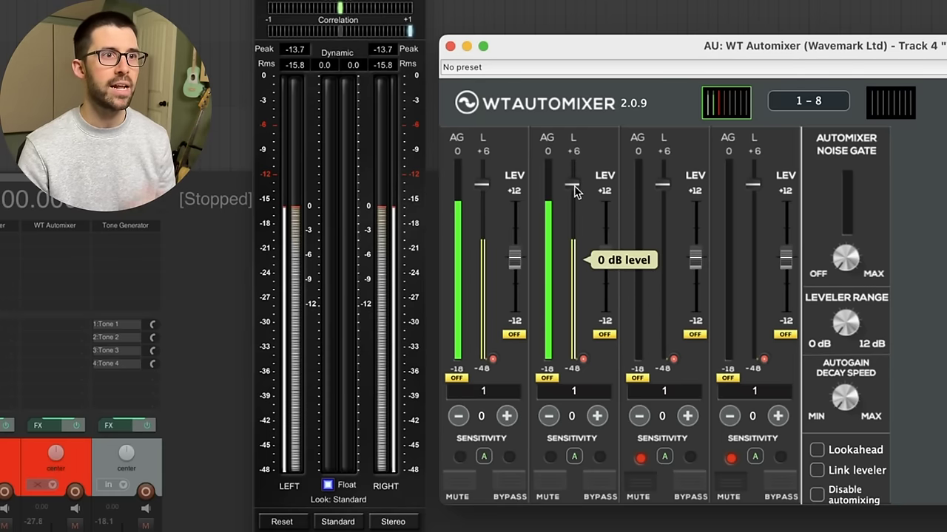
pyautogui.moveTo(574, 190); pyautogui.dragTo(572, 229)
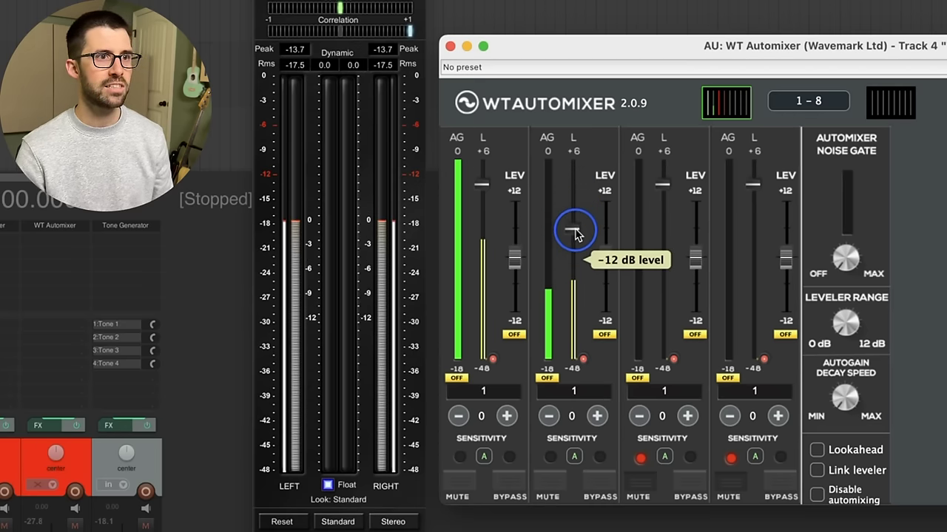
pyautogui.click(434, 191)
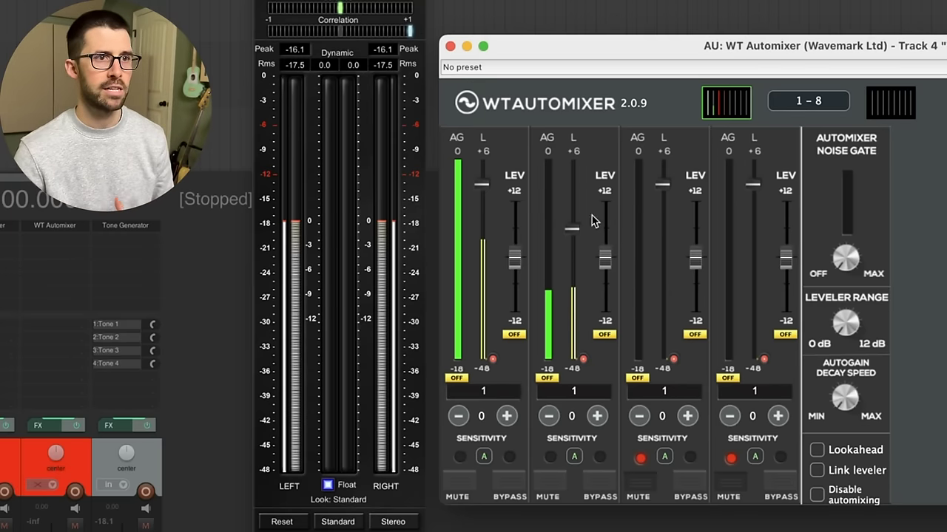
pyautogui.click(638, 481)
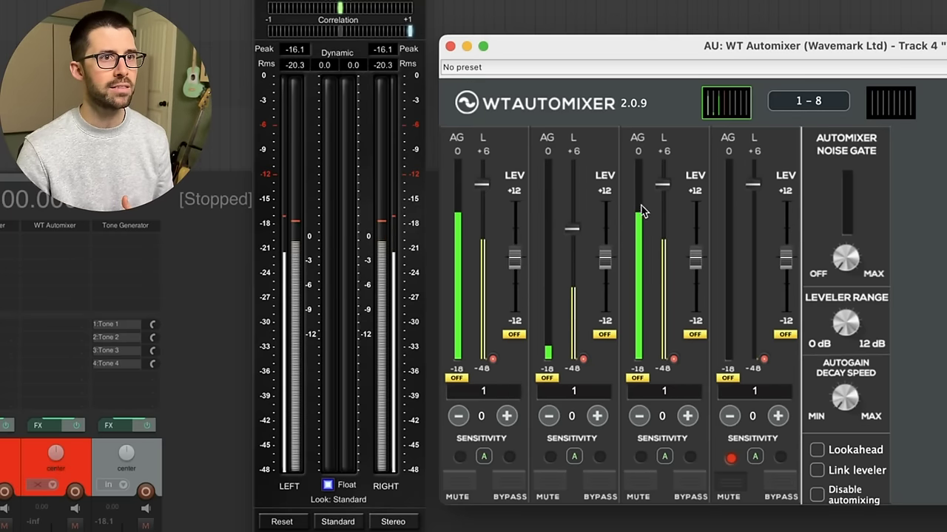